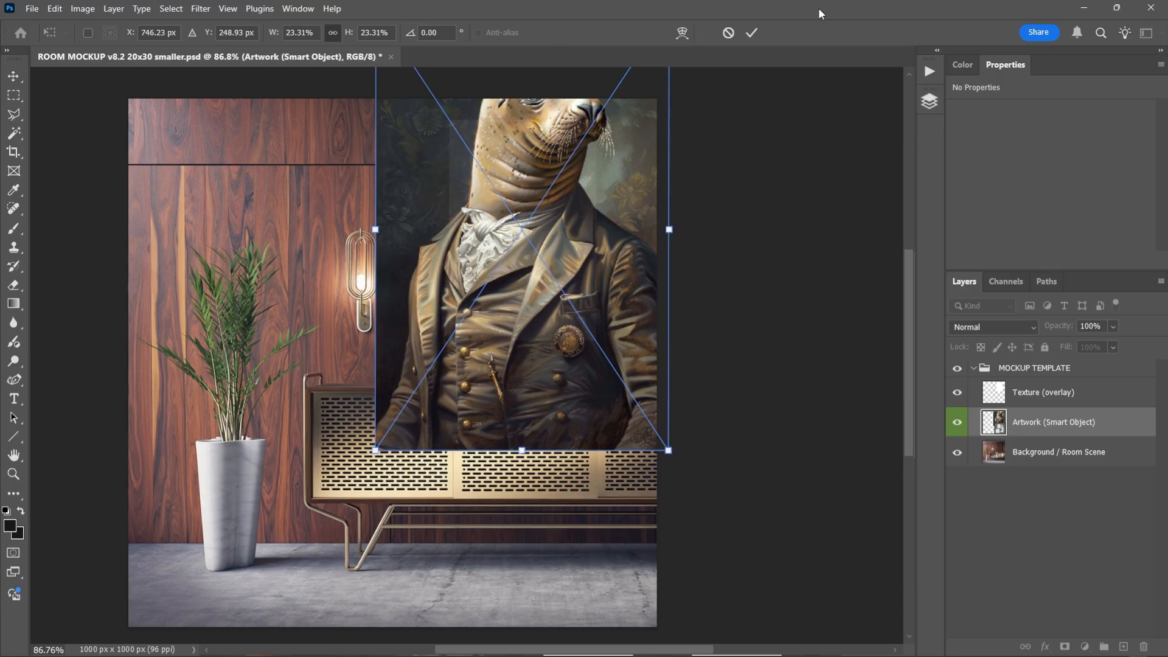
- Cancel the active transform and replace the Artwork smart object's contents with classy-seal-1.jpg
click(729, 32)
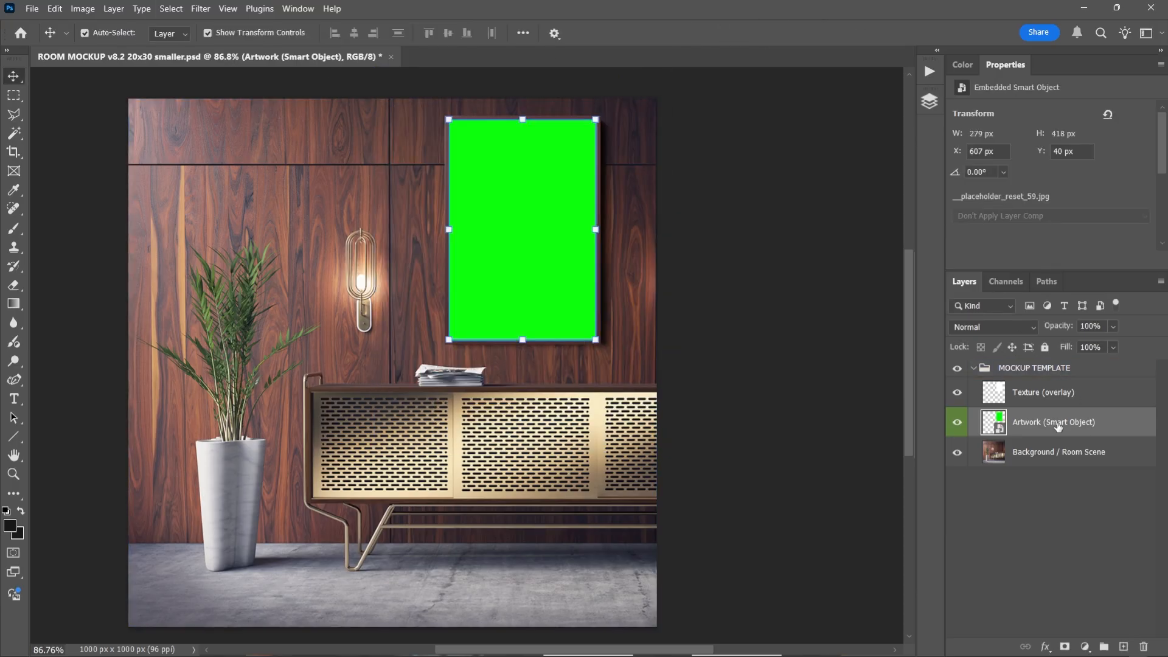
right_click(1057, 428)
click(985, 526)
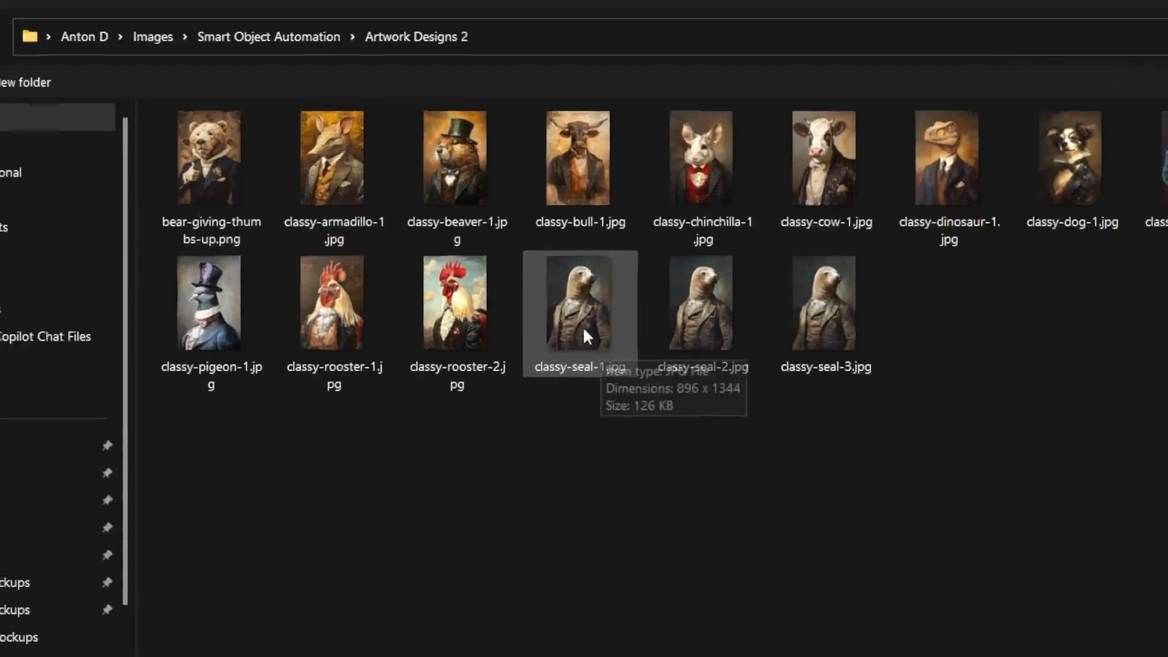
double_click(474, 222)
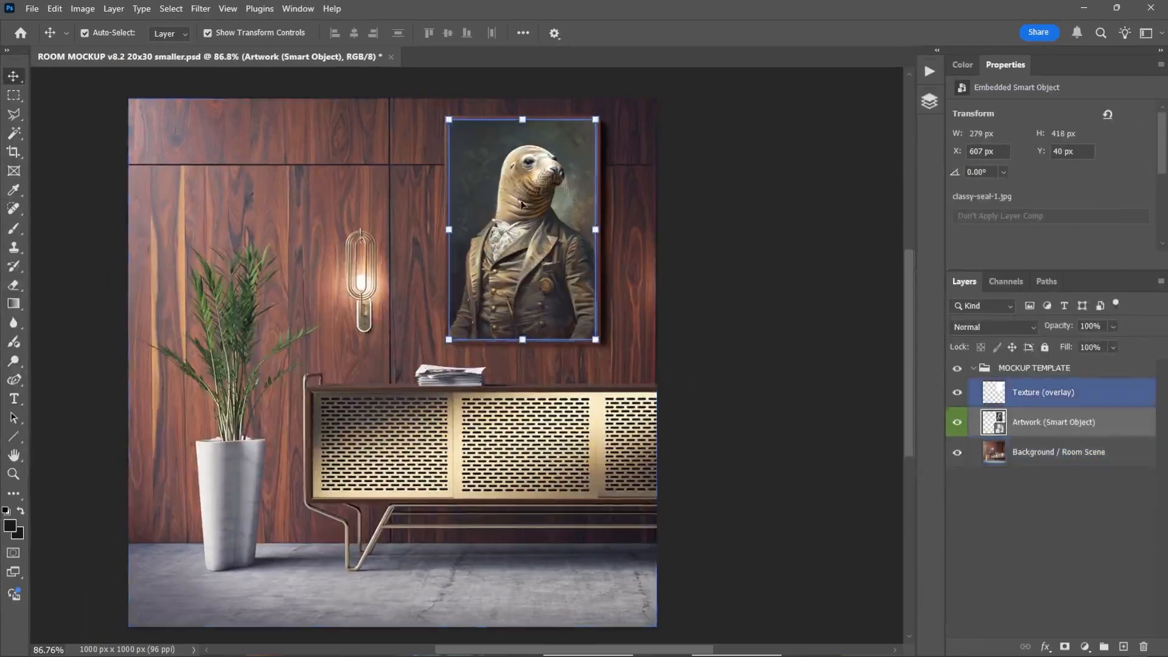
- Replace the Artwork smart object's contents with classy-seal-2.jpg, followed by classy-seal-3.jpg
right_click(1072, 421)
click(972, 535)
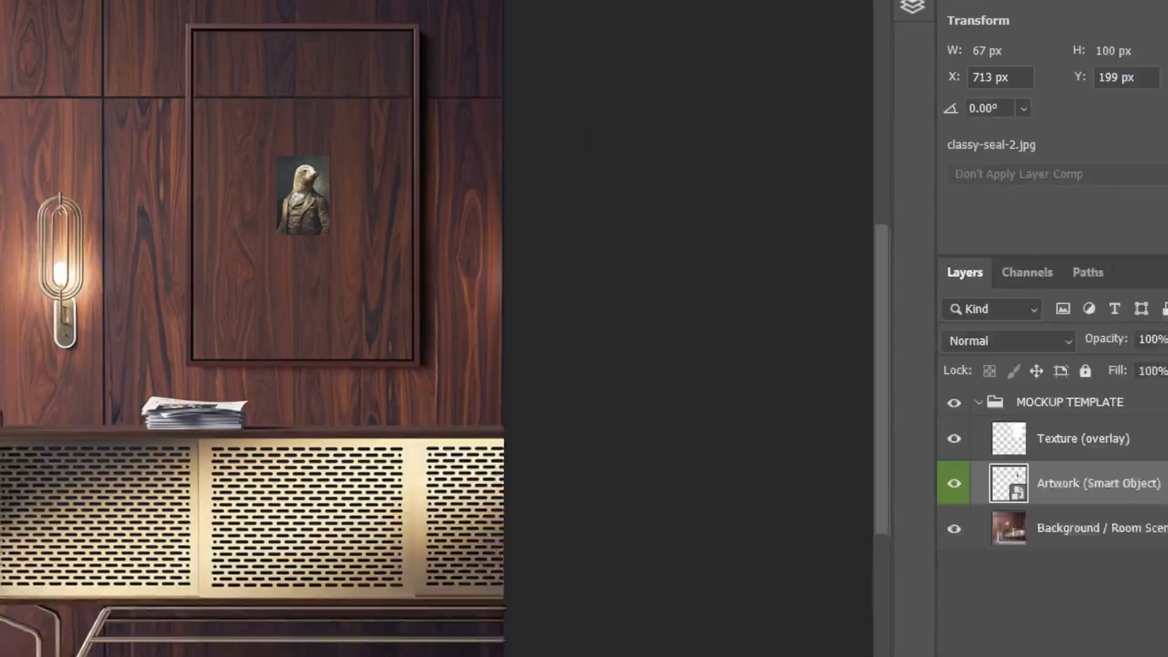
right_click(1071, 482)
click(880, 552)
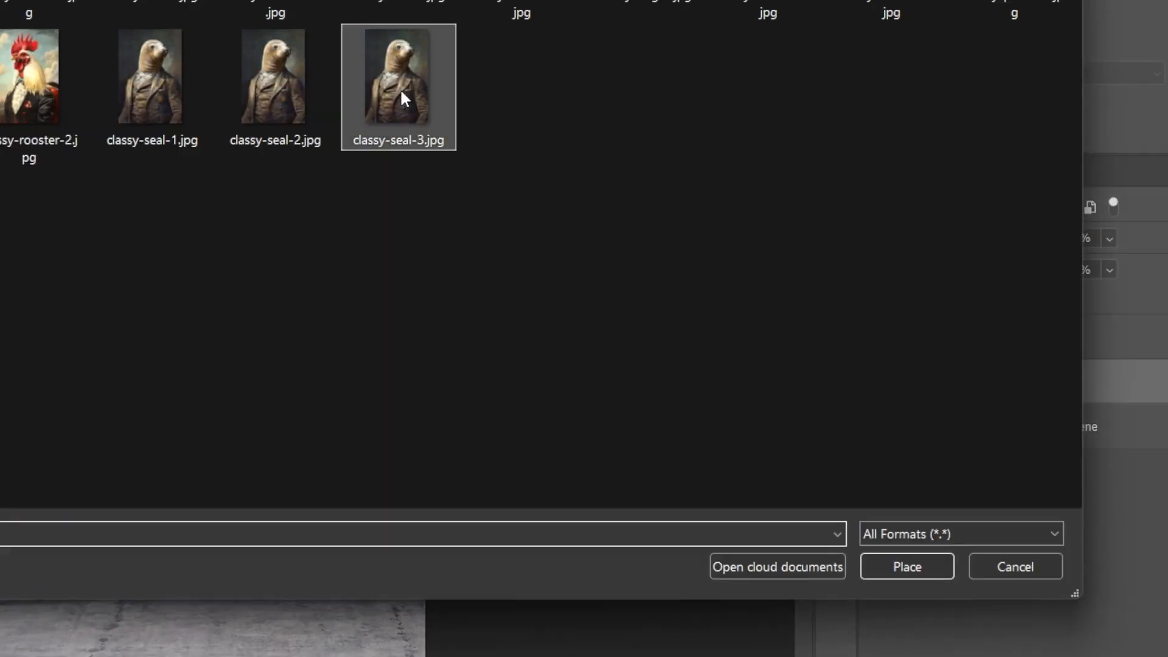
double_click(412, 87)
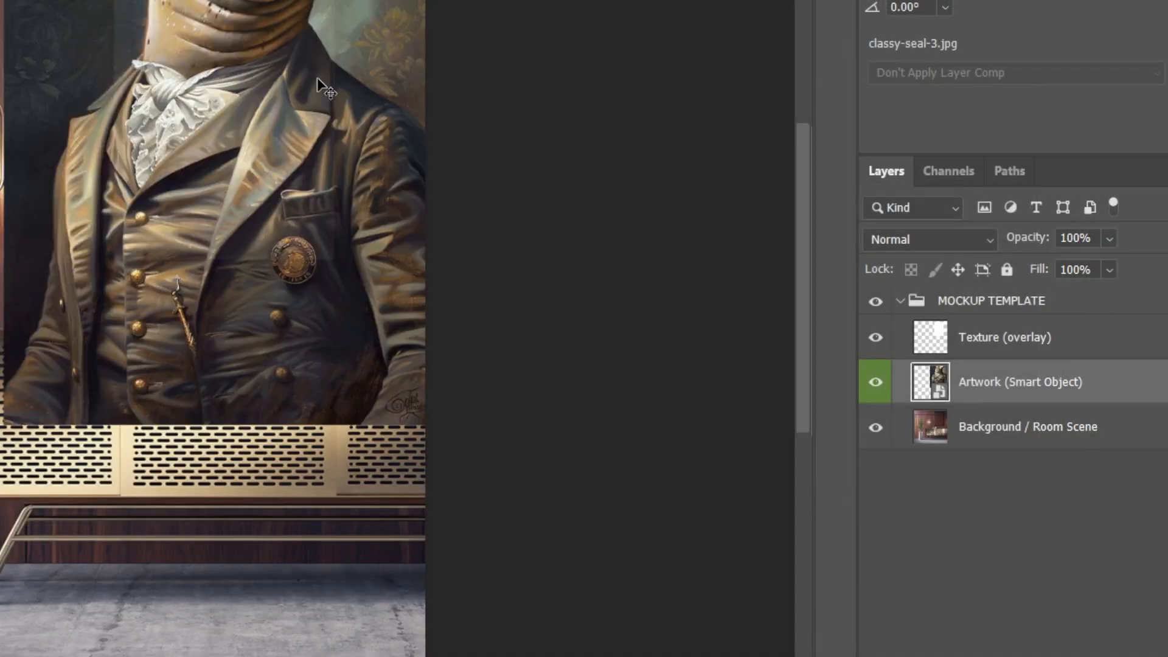
- Check the seal artwork files in the file explorer and open classy-seal-1.jpg, classy-seal-2.jpg and classy-seal-3.jpg as separate documents
key(alt+Tab)
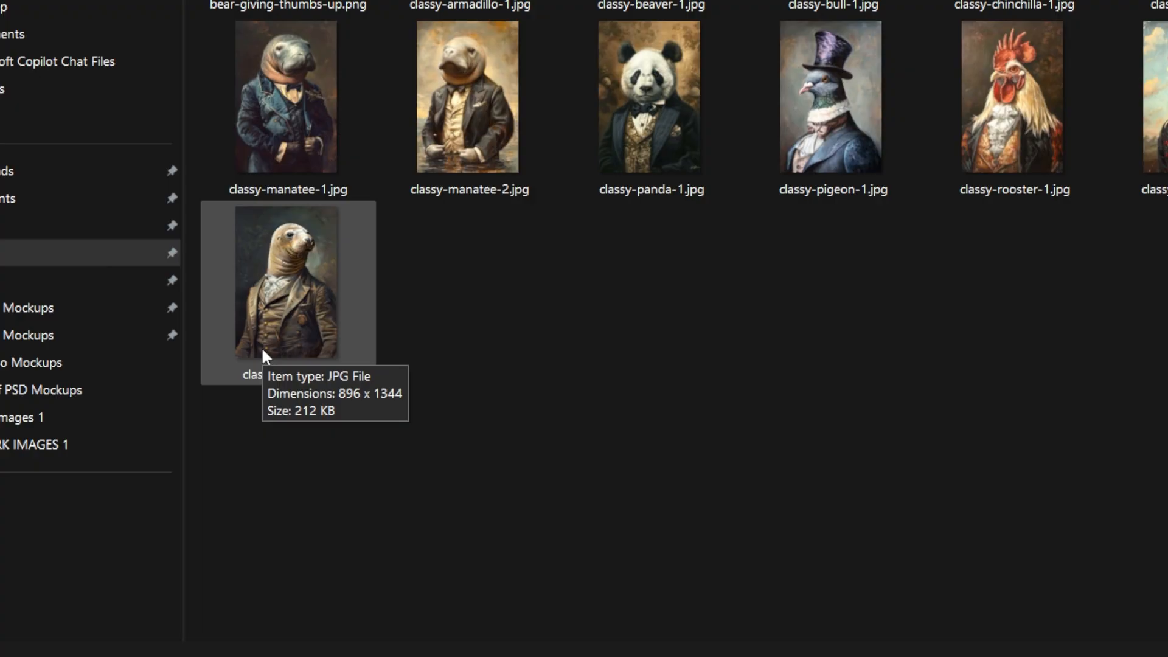
key(alt+Tab)
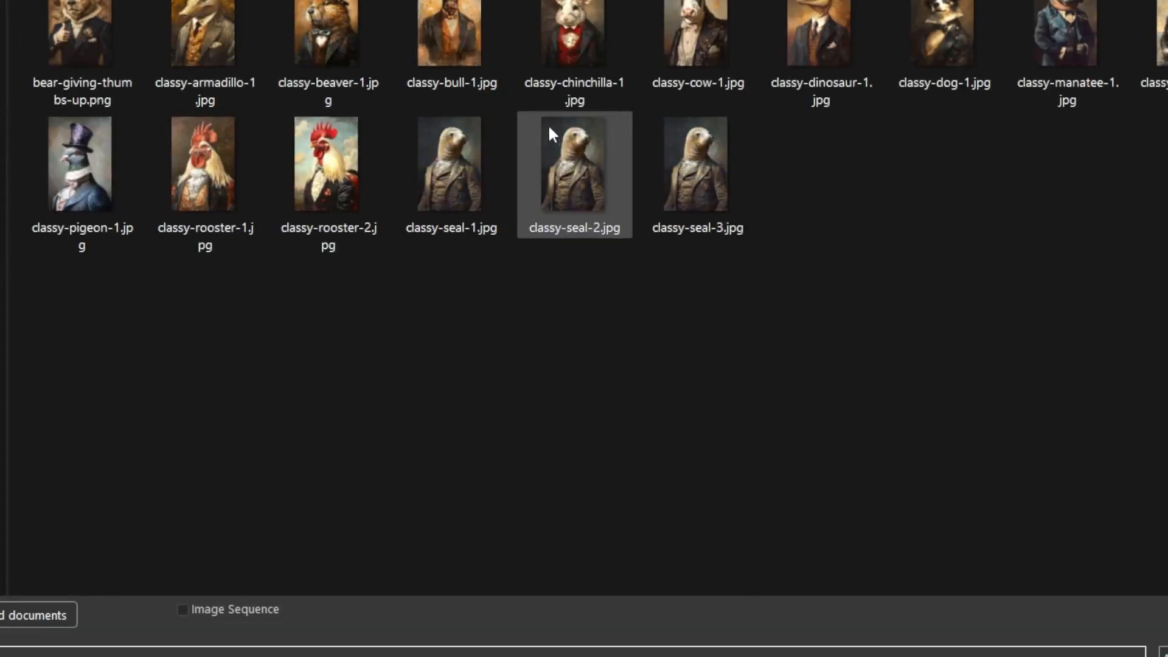
click(444, 176)
shift+click(740, 218)
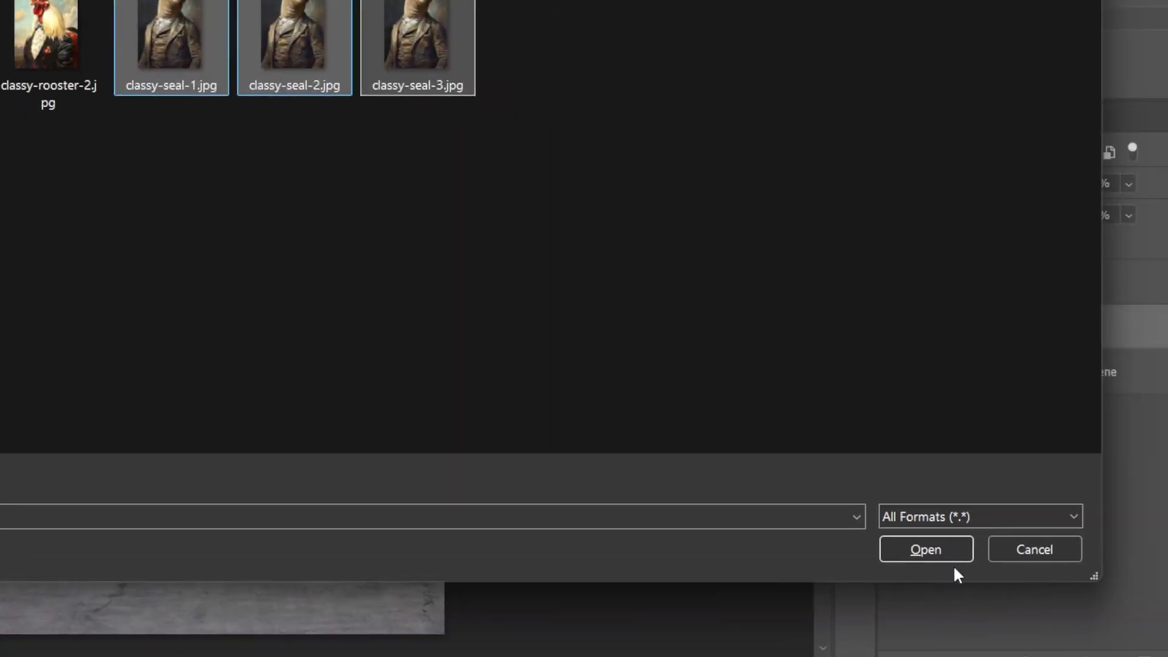
click(946, 557)
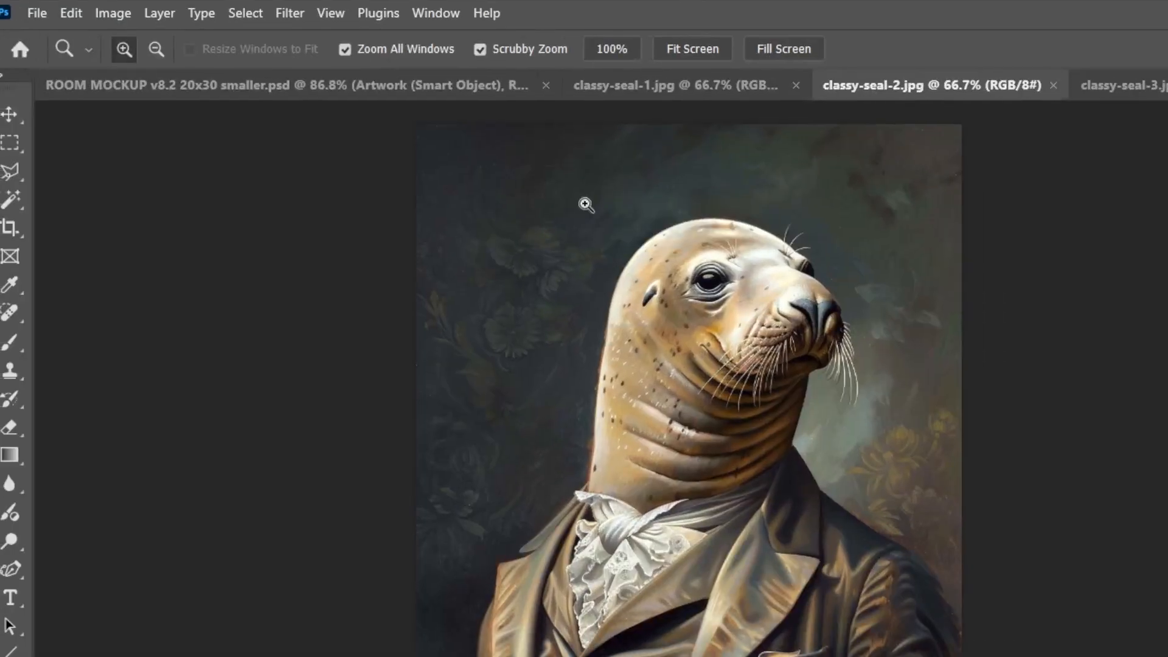
- Open the Artwork smart object's contents and compare their dimensions and resolution with those of classy-seal-1.jpg
click(704, 92)
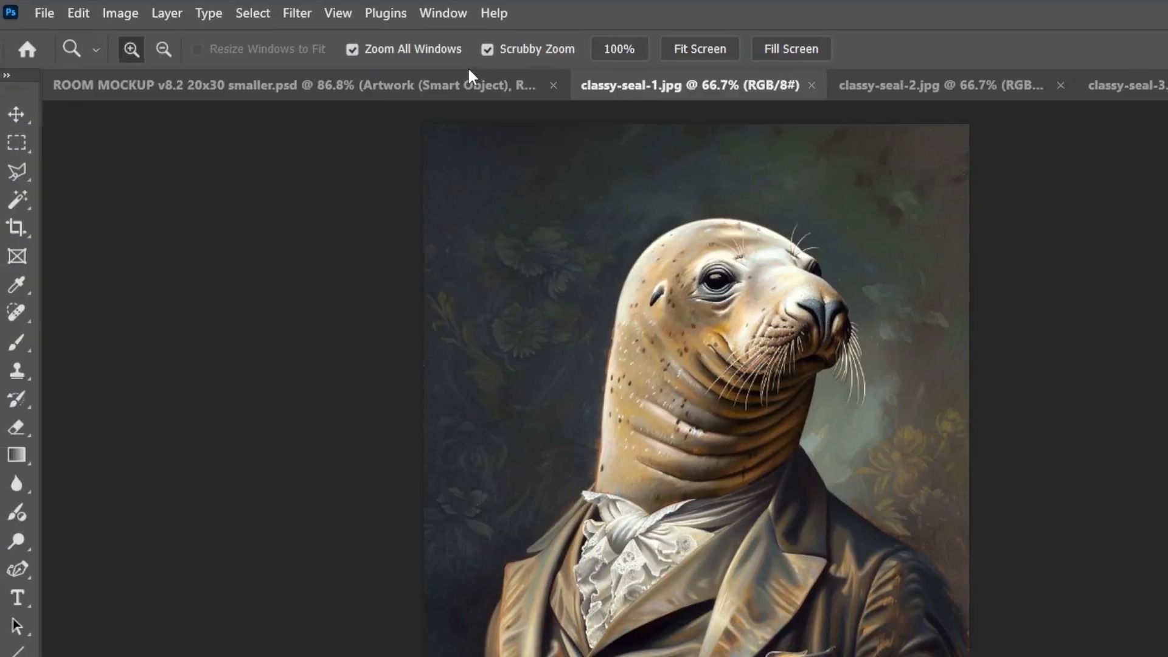
click(466, 91)
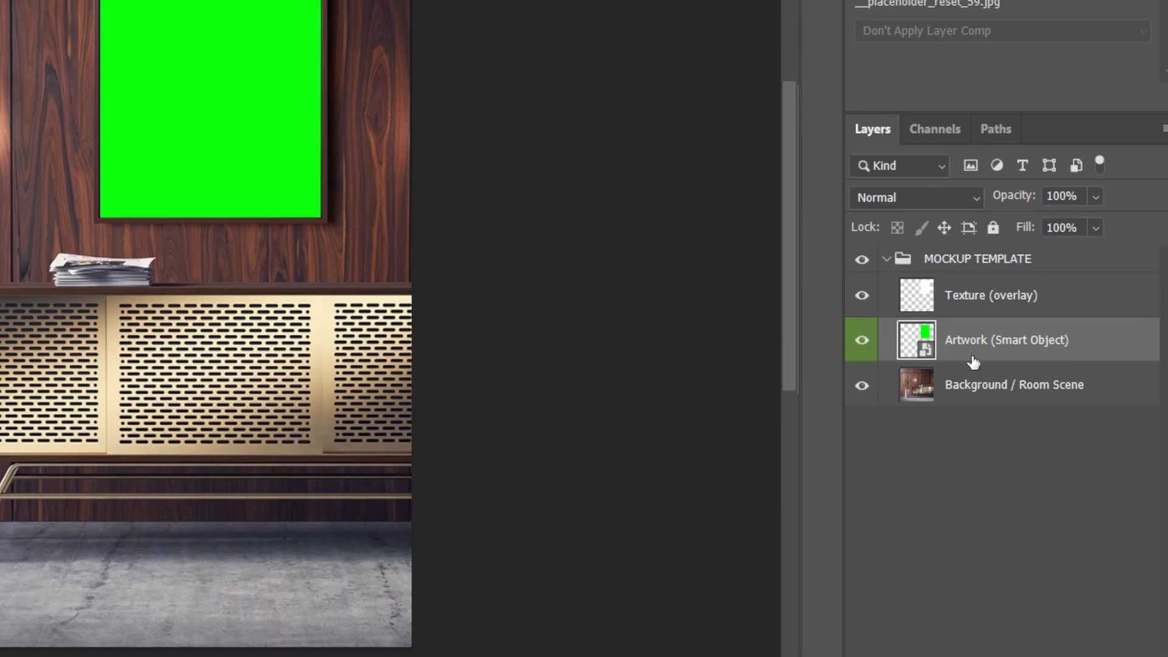
double_click(925, 338)
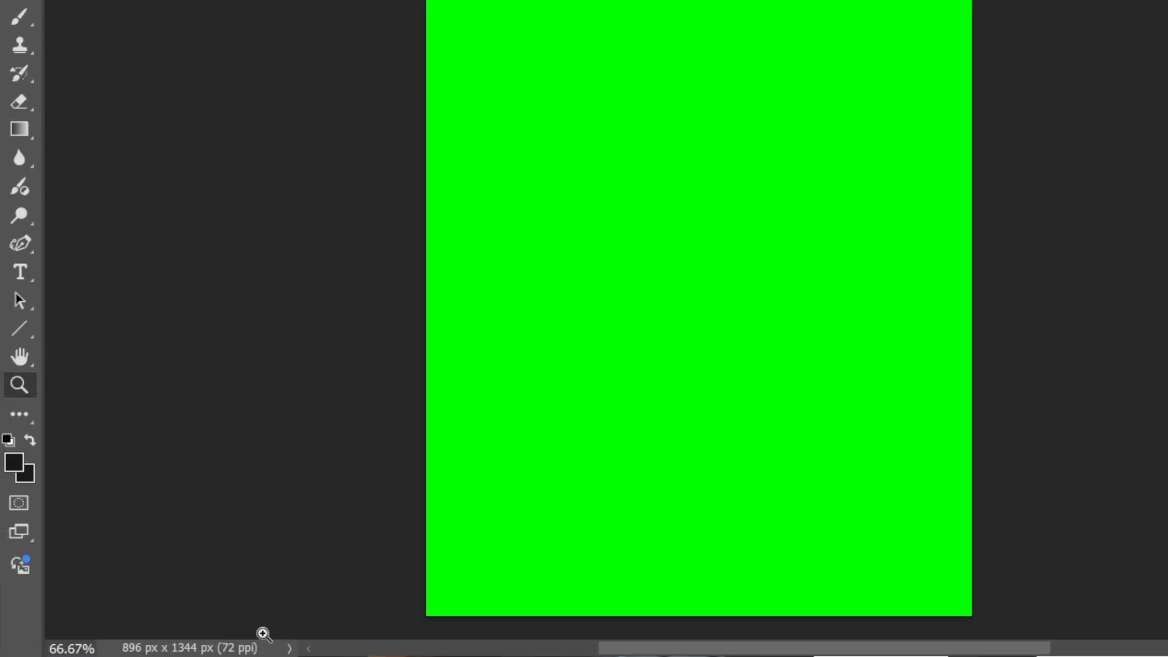
click(534, 76)
click(399, 73)
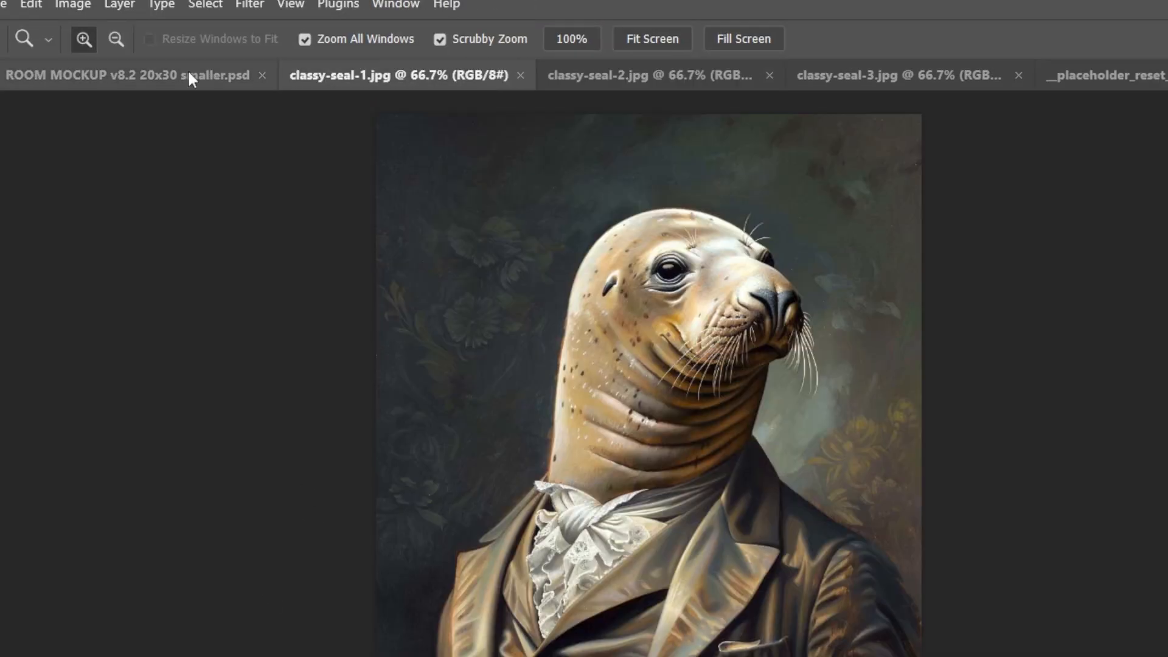
click(187, 68)
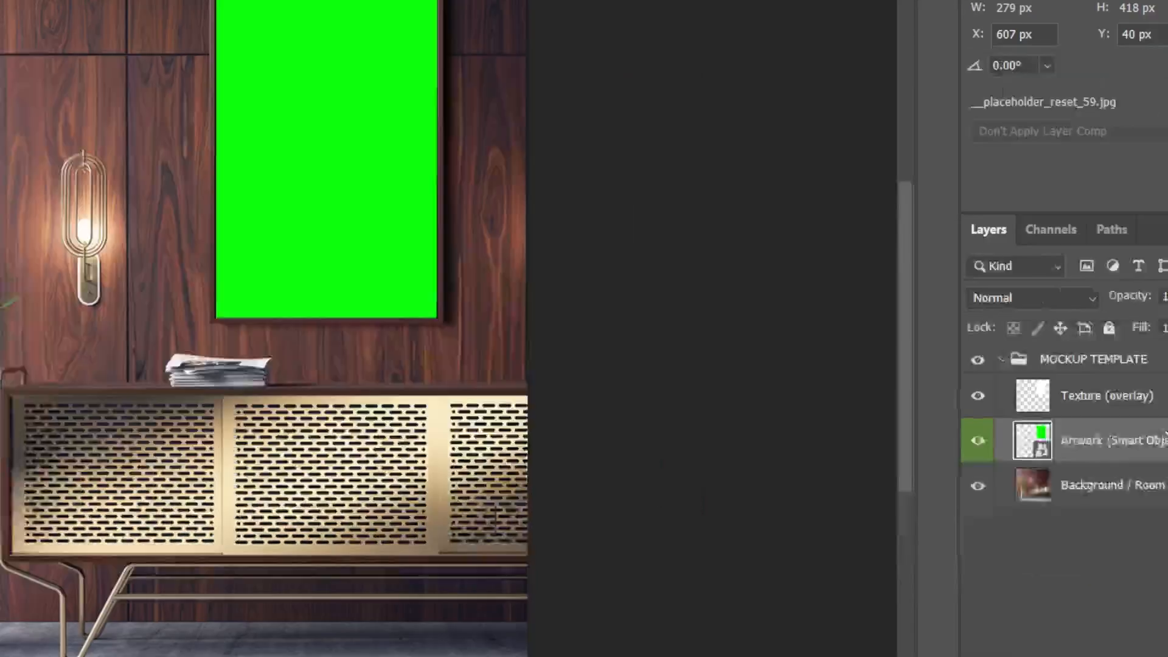
- Replace the green placeholder in the Artwork smart object with classy-seal-1.jpg
right_click(1060, 392)
click(933, 568)
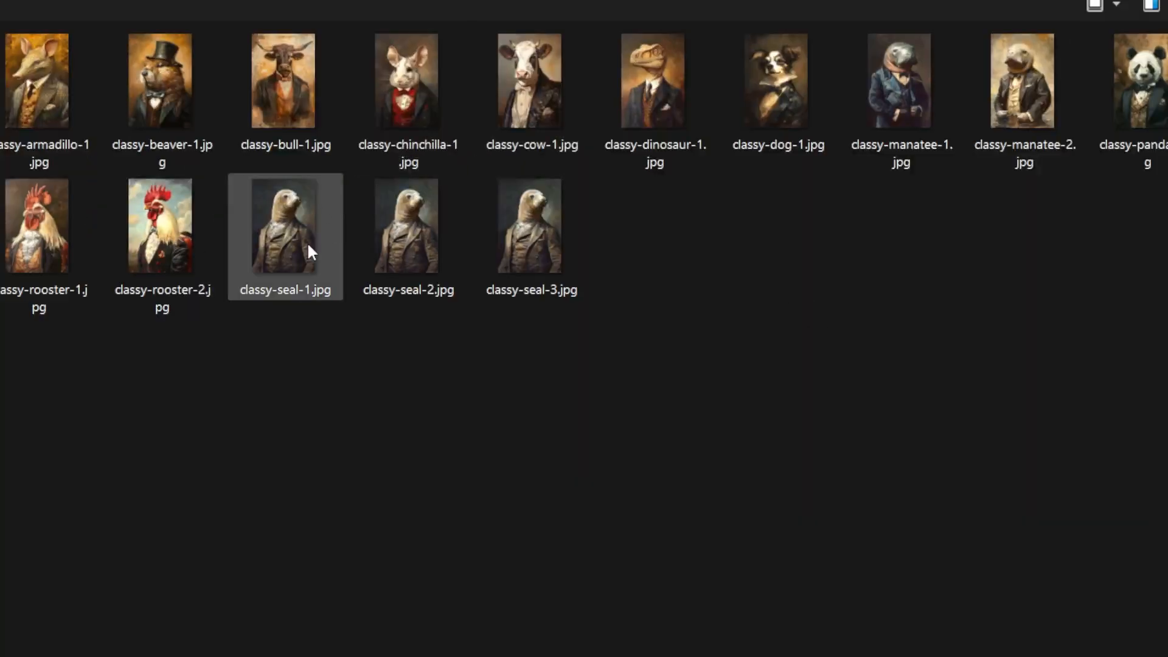
double_click(308, 242)
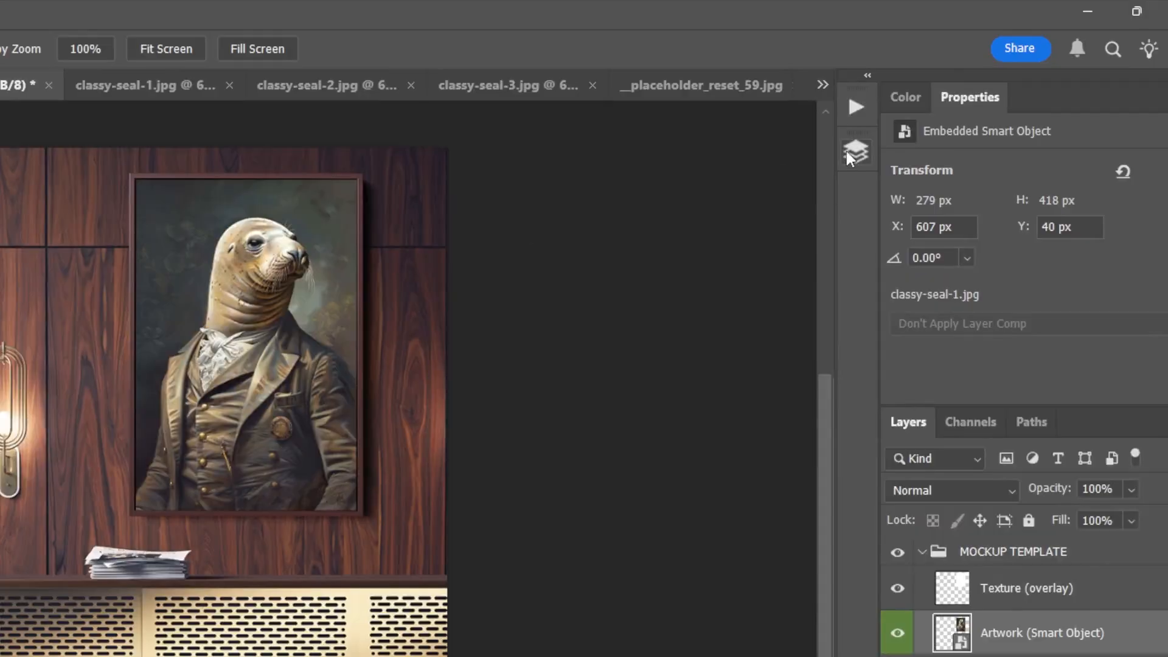
- Show the Batch-Replace Smart Objects plugin and set its image placement mode to Place Original Image
click(848, 152)
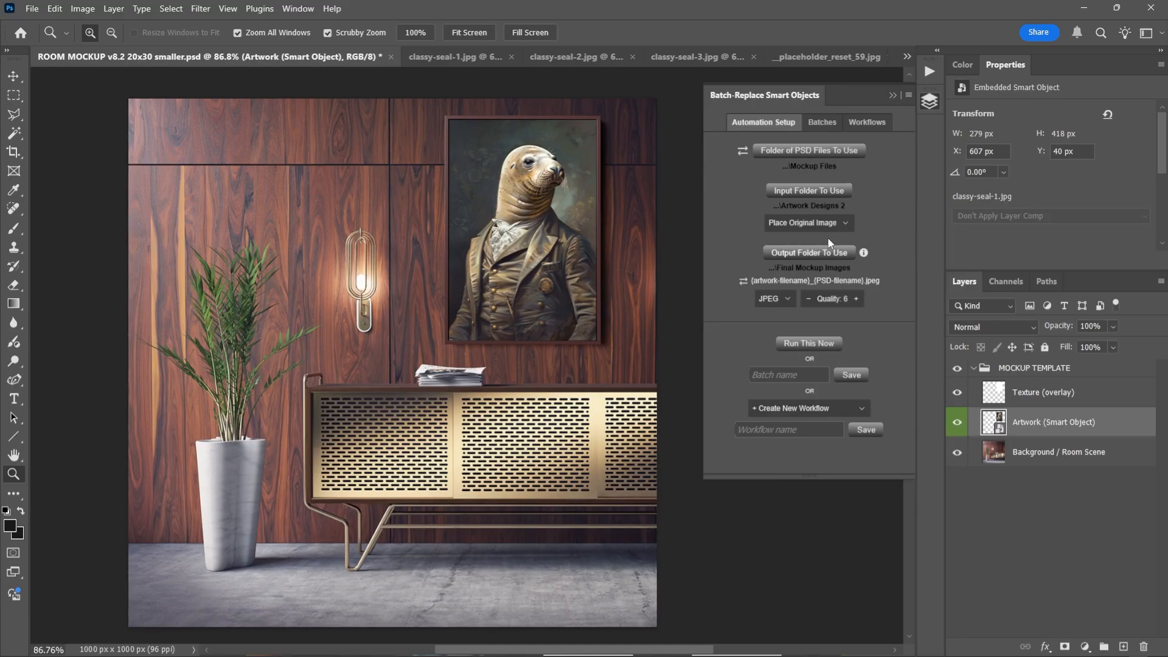
click(818, 223)
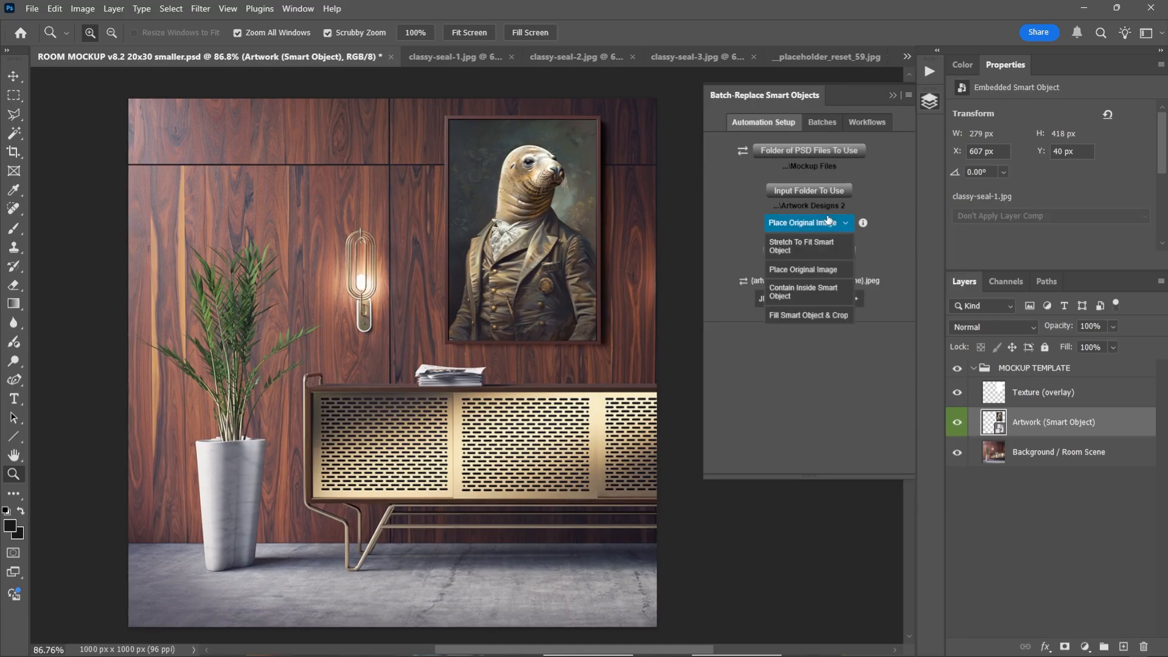
click(843, 272)
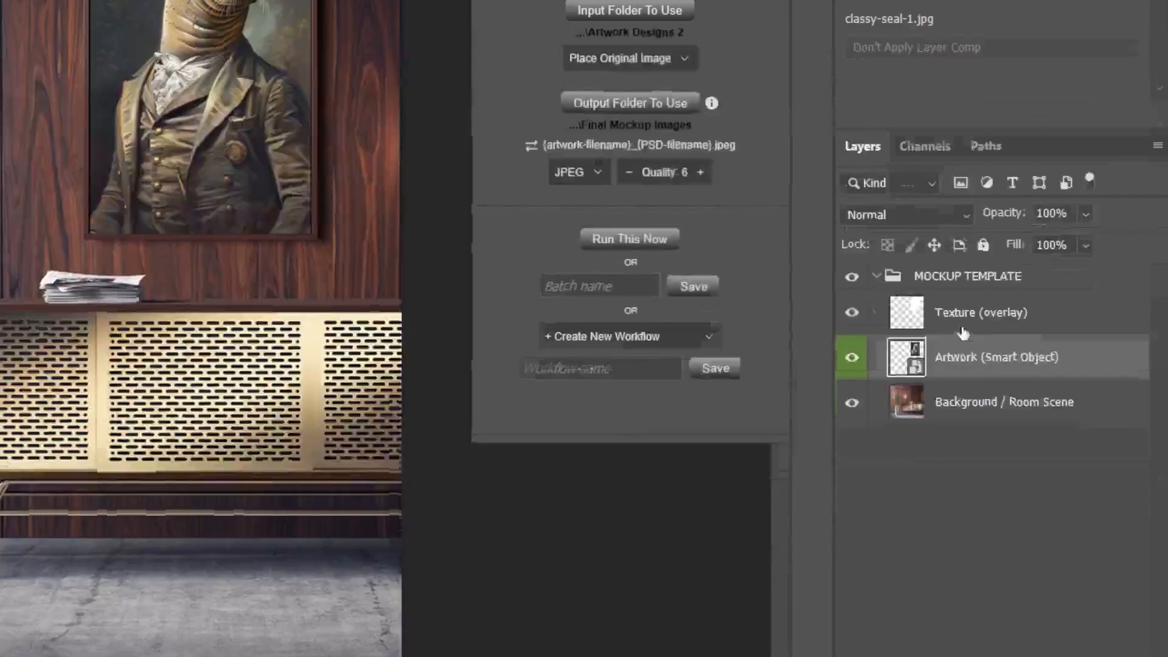
- Try the Replace Contents command on the Artwork smart object layer
right_click(1050, 418)
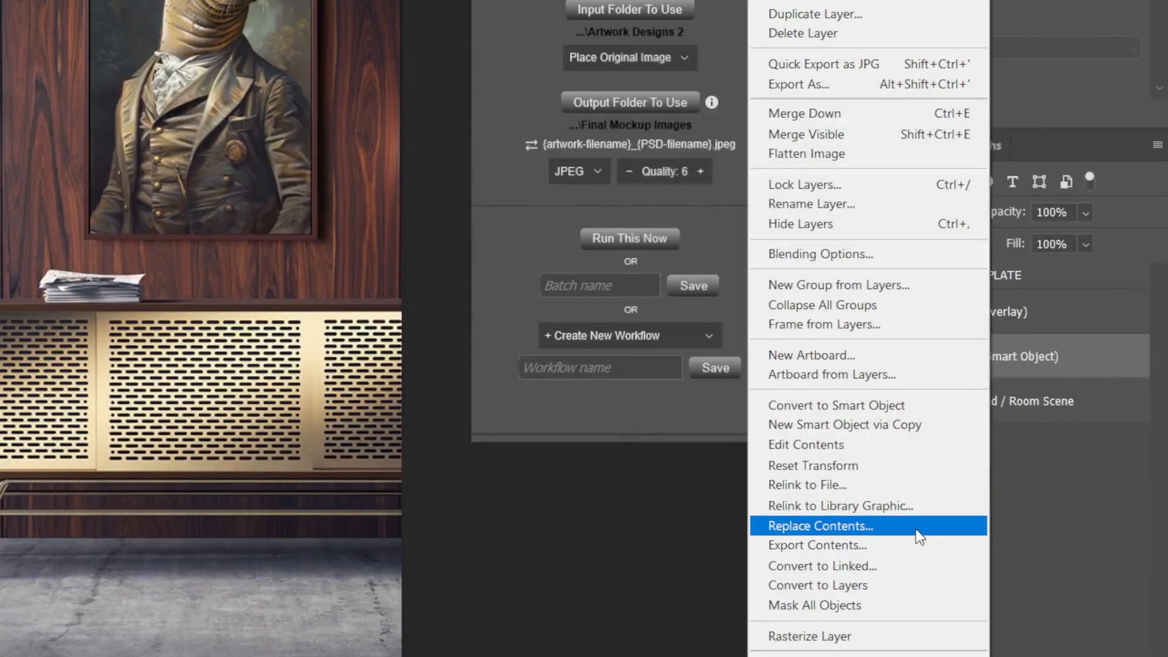
click(915, 526)
double_click(866, 133)
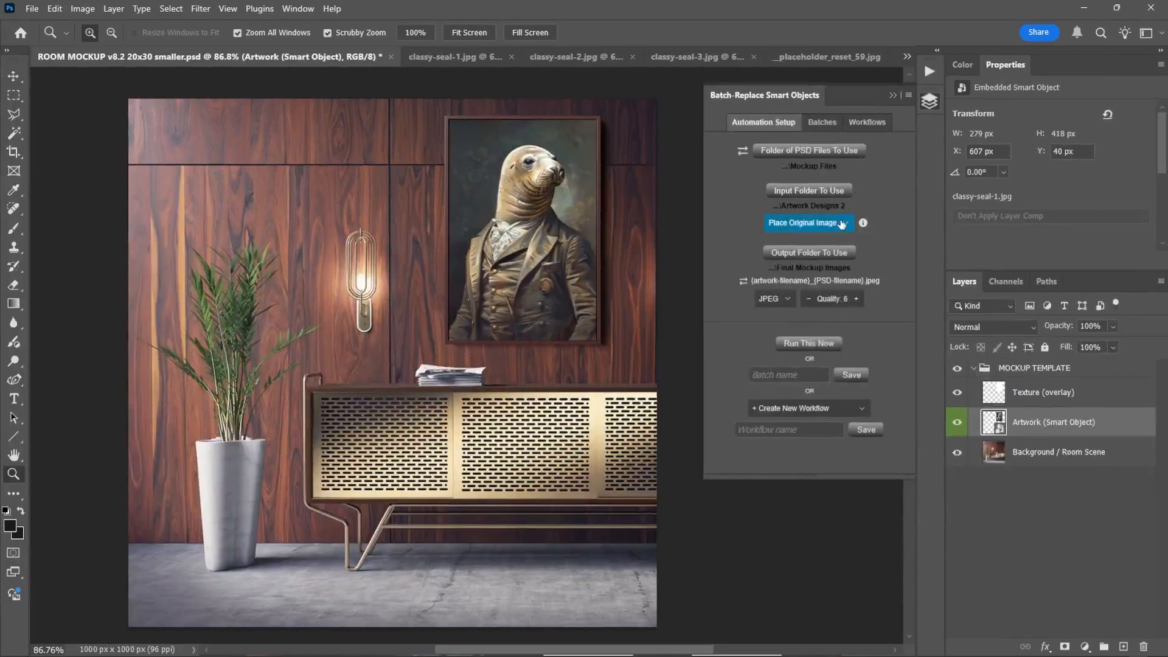
- Set the placement mode to Stretch To Fit Smart Object and use the single document ROOM MOCKUP v8.2 20x30 smaller.psd as the mockup
click(841, 224)
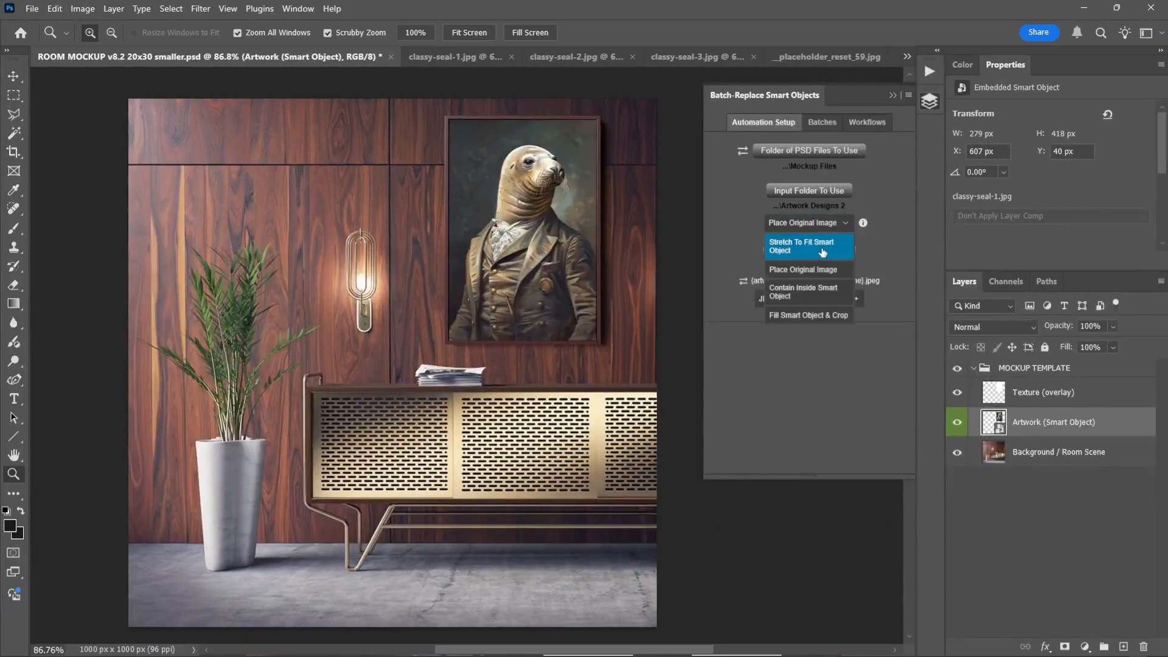
click(824, 251)
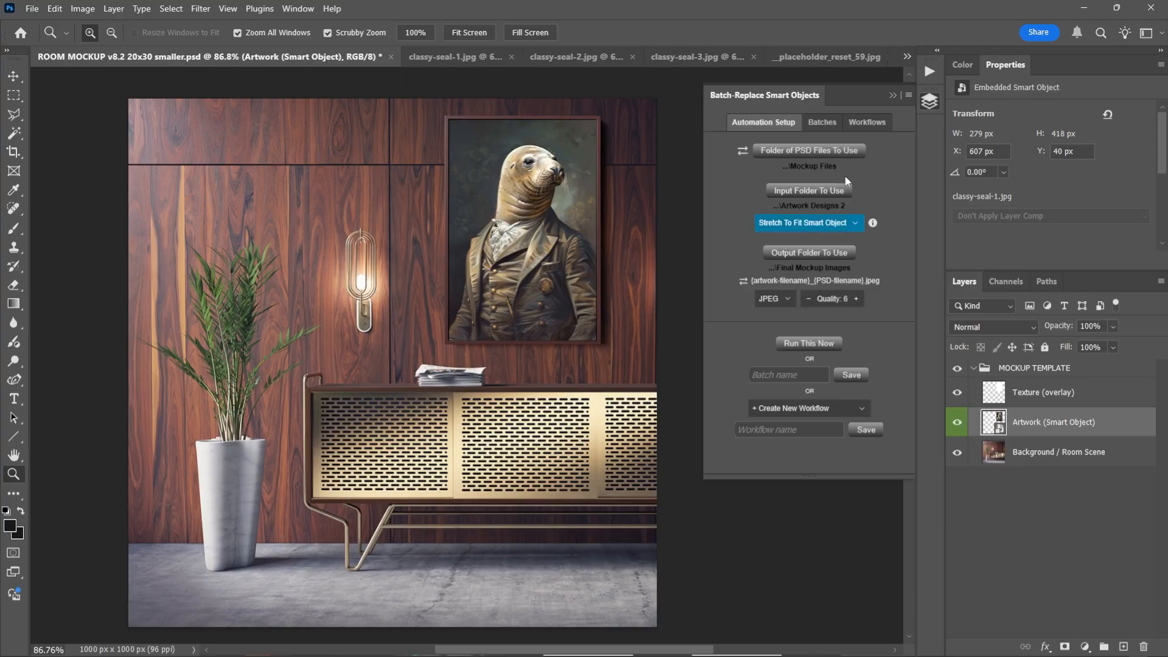
click(743, 152)
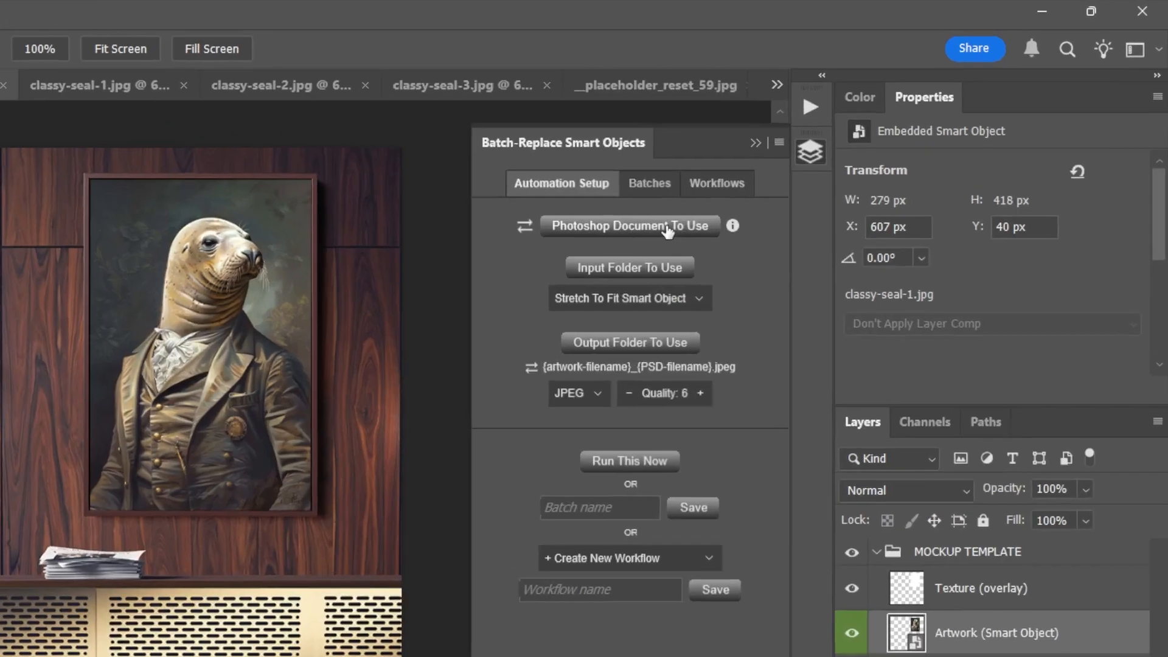
click(801, 154)
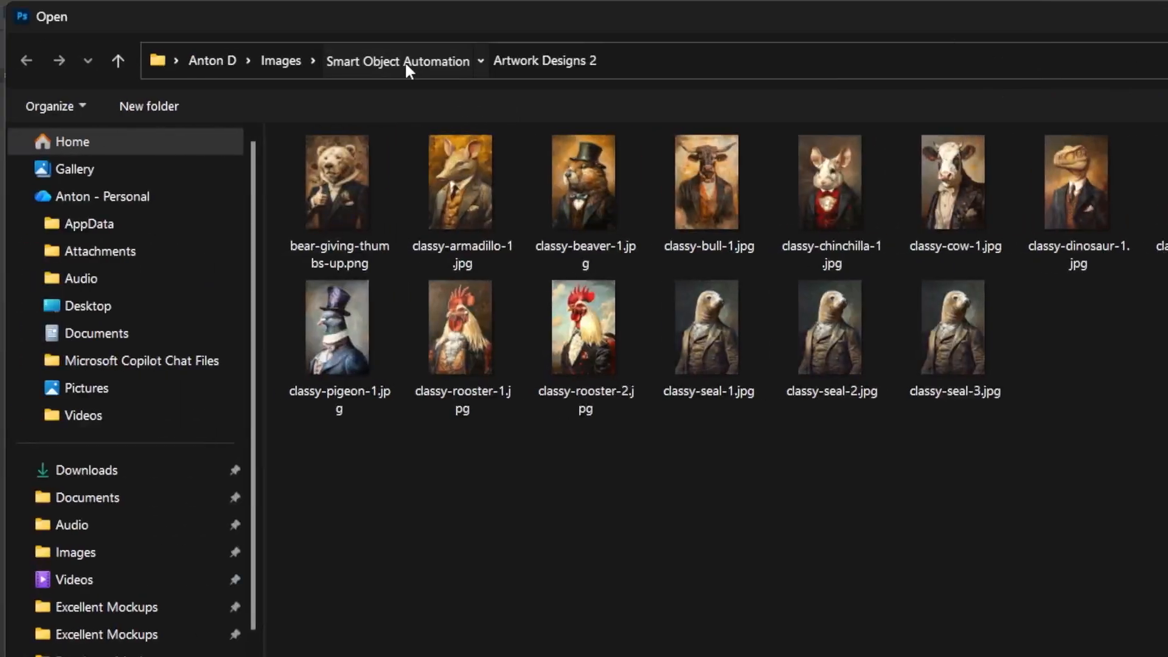
click(404, 61)
double_click(365, 237)
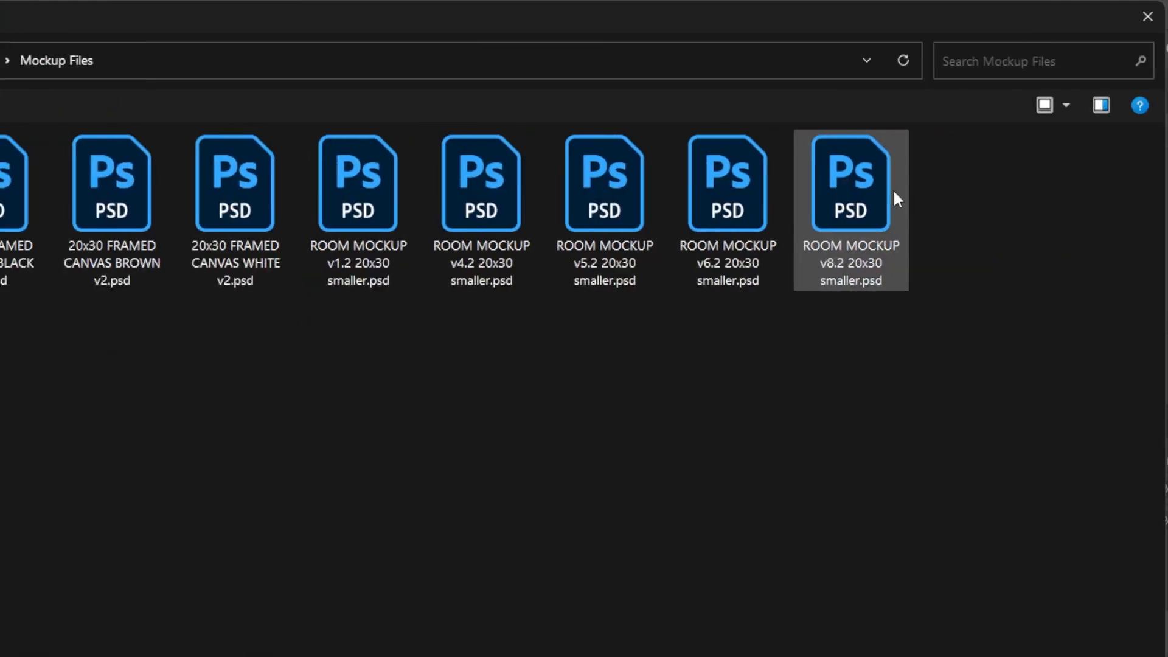
double_click(892, 189)
- Set the batch's input folder to Artwork Designs 2 inside Smart Object Automation
click(825, 186)
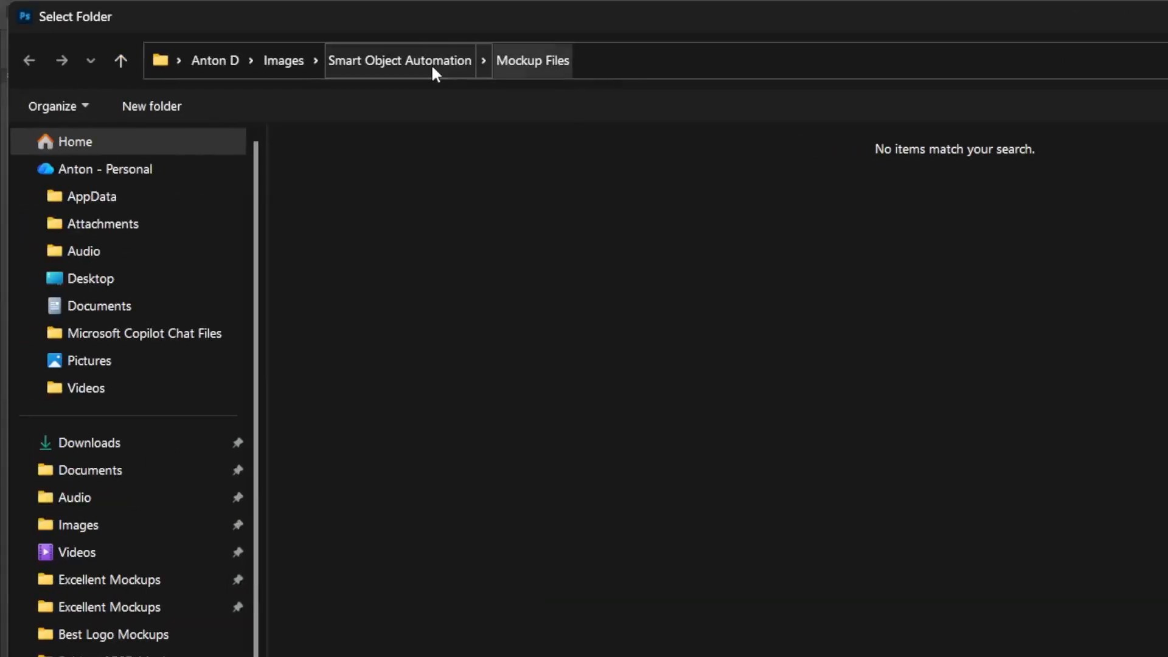
click(284, 41)
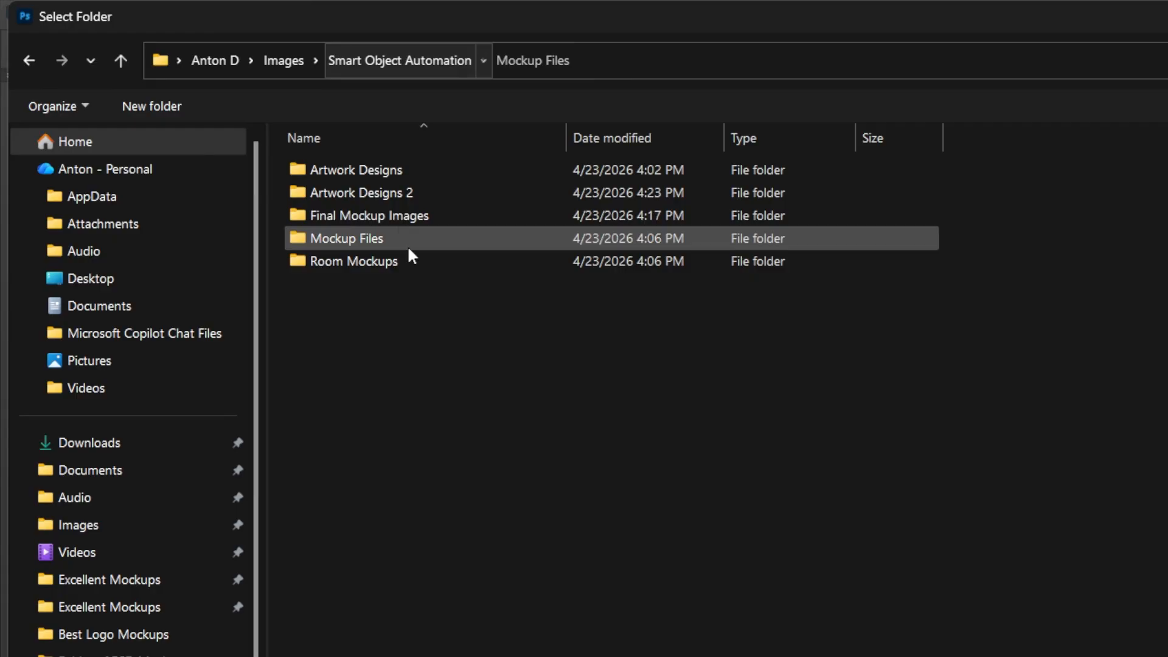
double_click(392, 195)
click(956, 546)
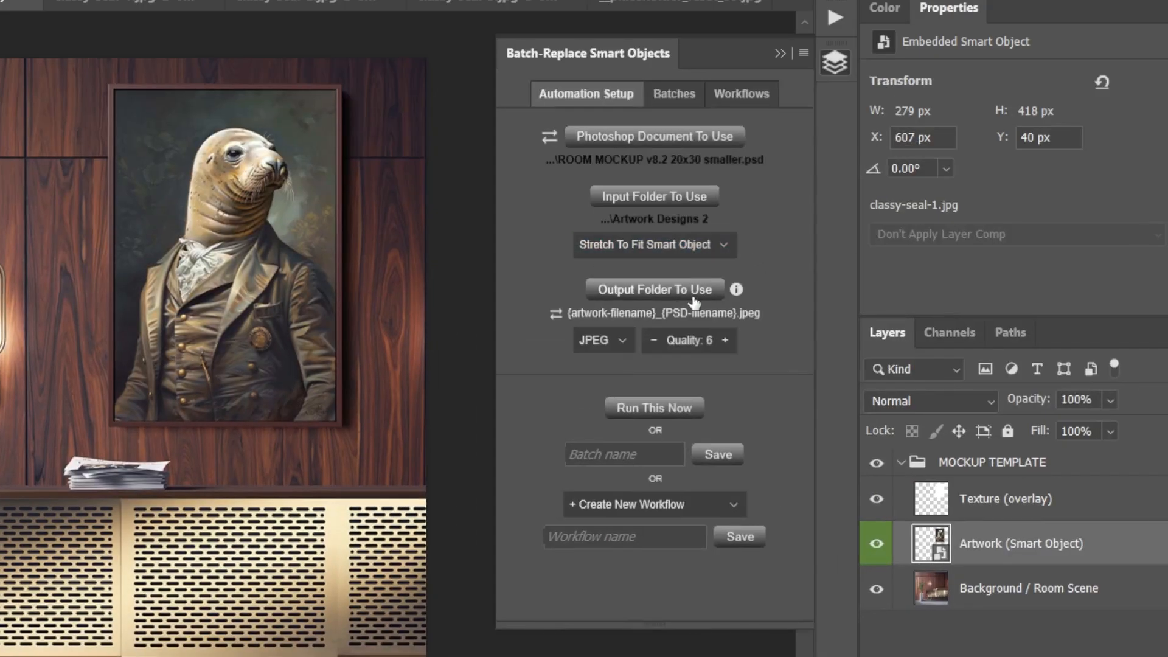
- Set the batch's output folder to Final Mockup Images inside Smart Object Automation
click(693, 298)
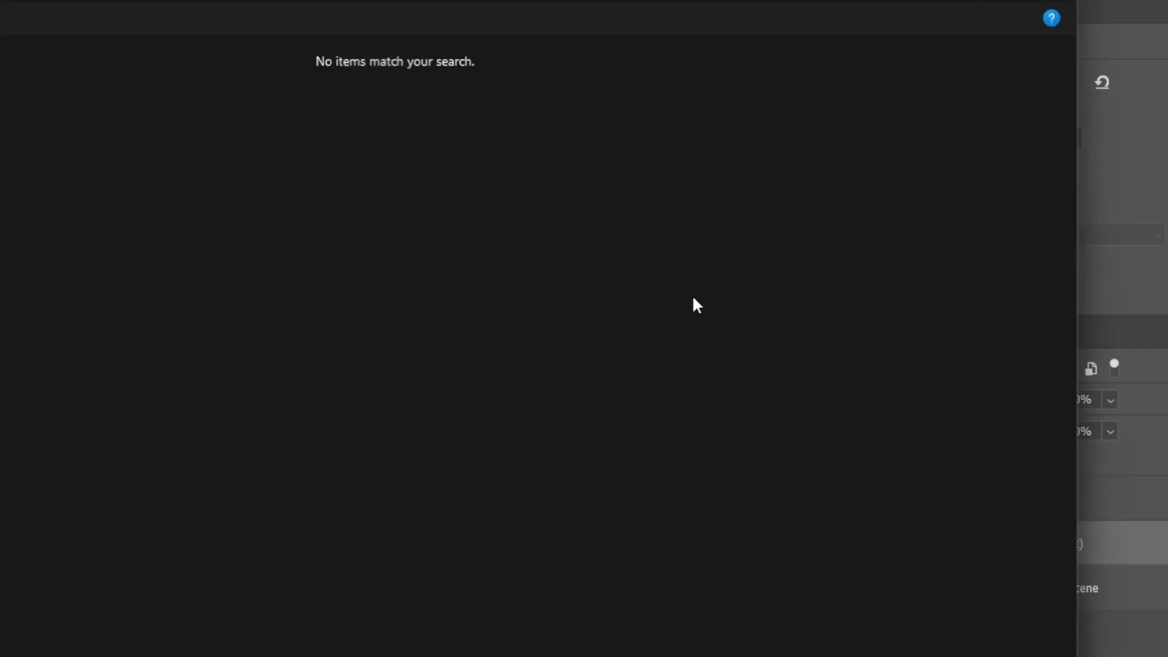
click(376, 56)
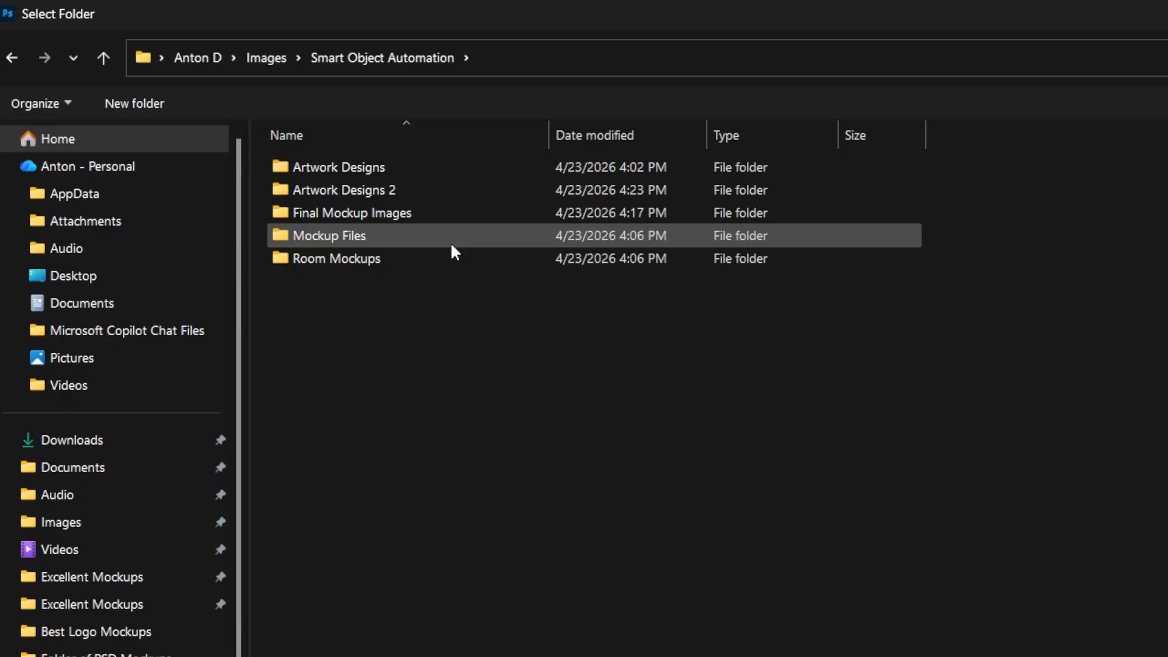
click(371, 218)
click(892, 509)
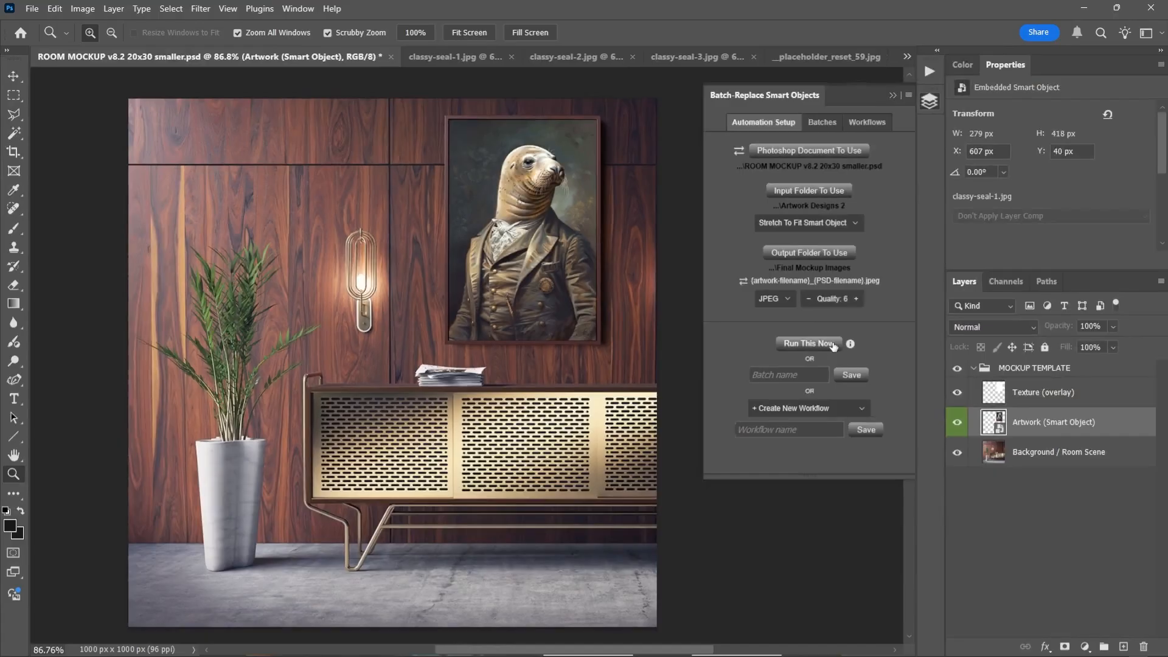
- Run the batch replacement, dismiss the completion message and view the exported mockups in the file explorer
click(662, 174)
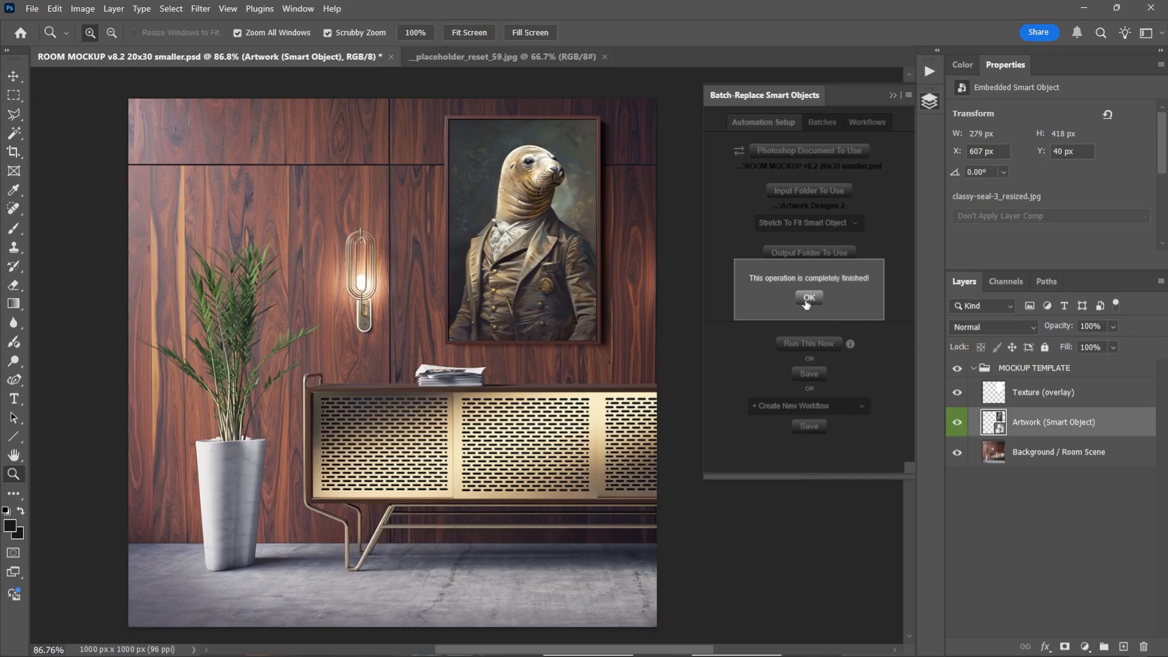
click(809, 298)
key(alt+Tab)
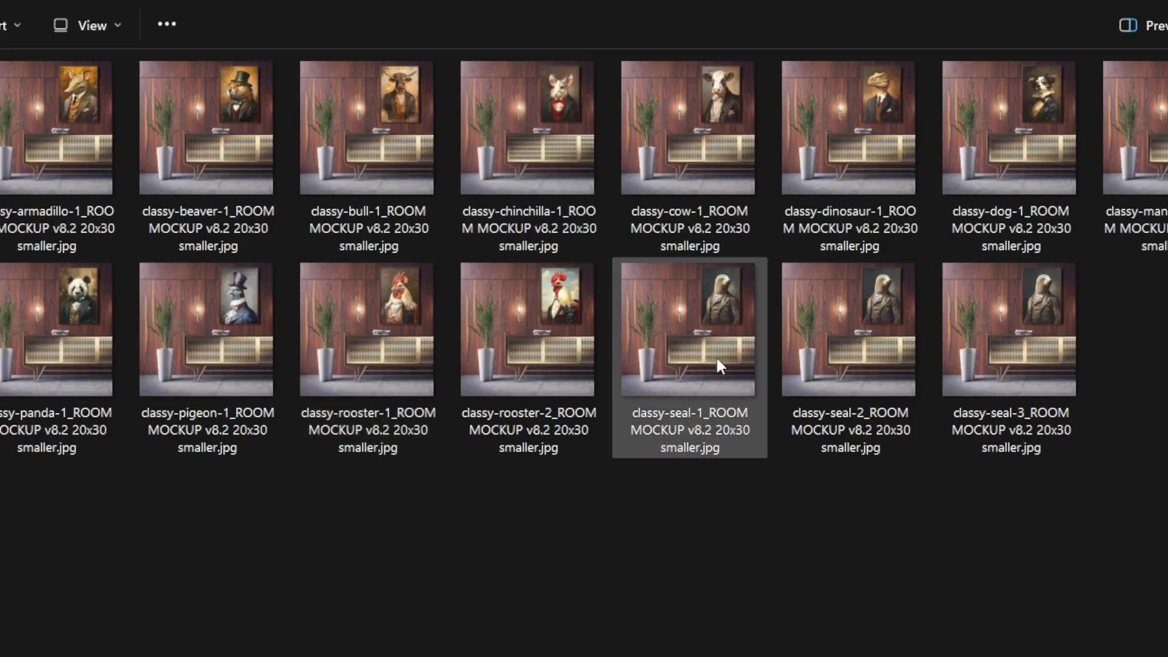
- Open the exported classy-seal-1 mockup image to check the artwork's fit in the frame, and switch back to Photoshop
double_click(717, 359)
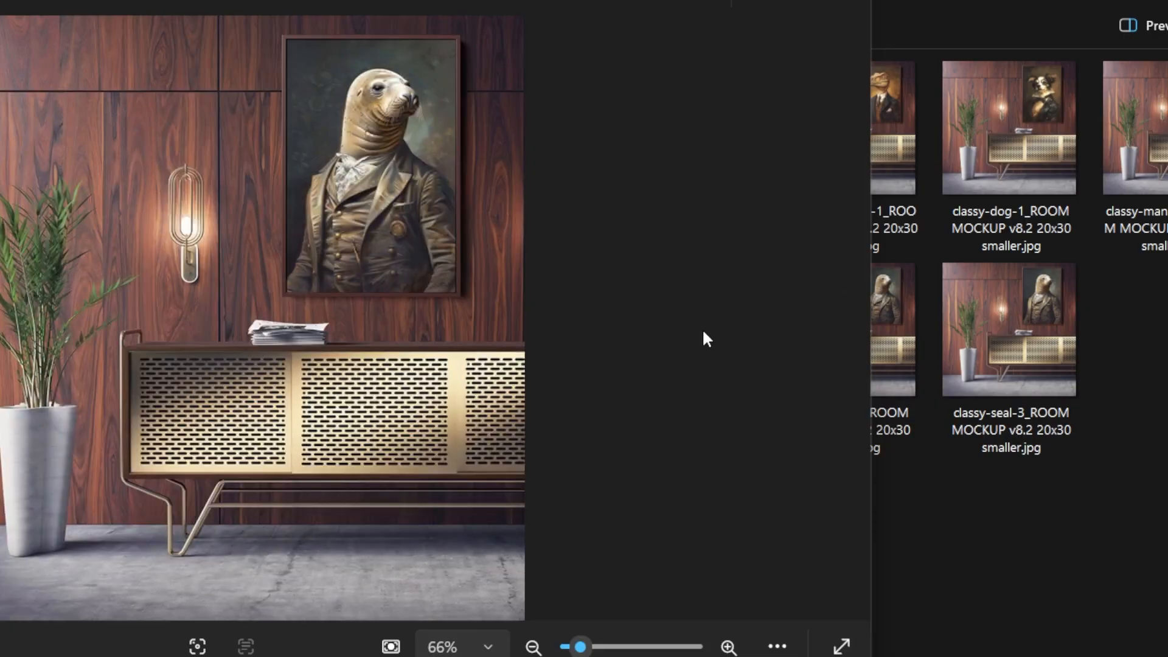
key(alt+Tab)
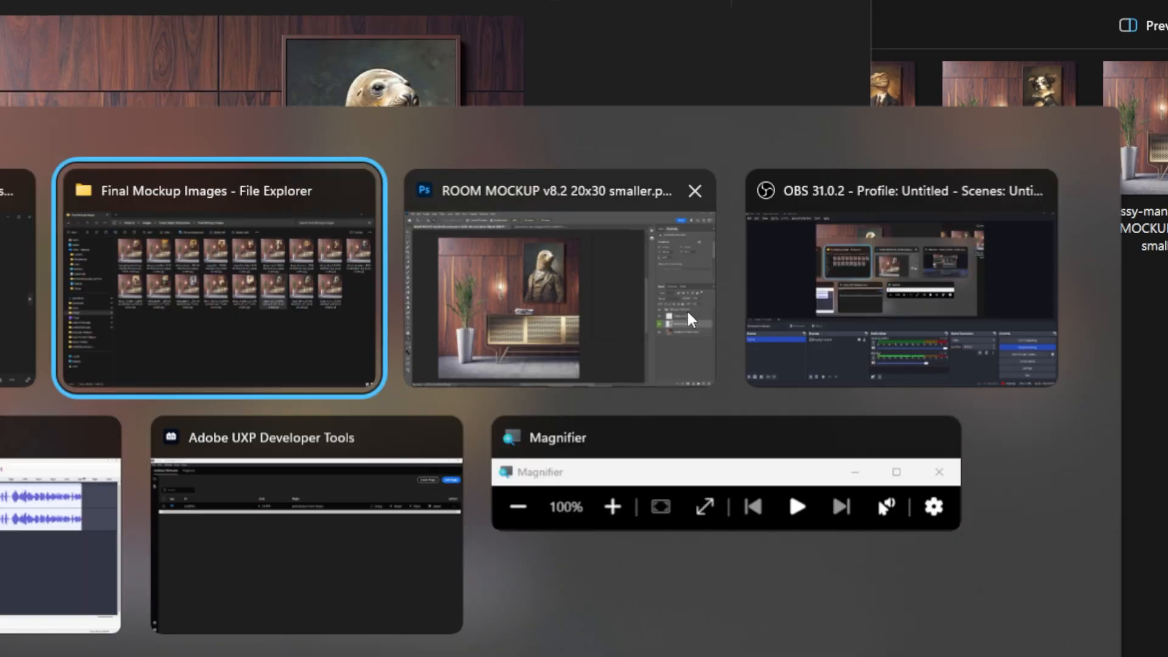
click(687, 308)
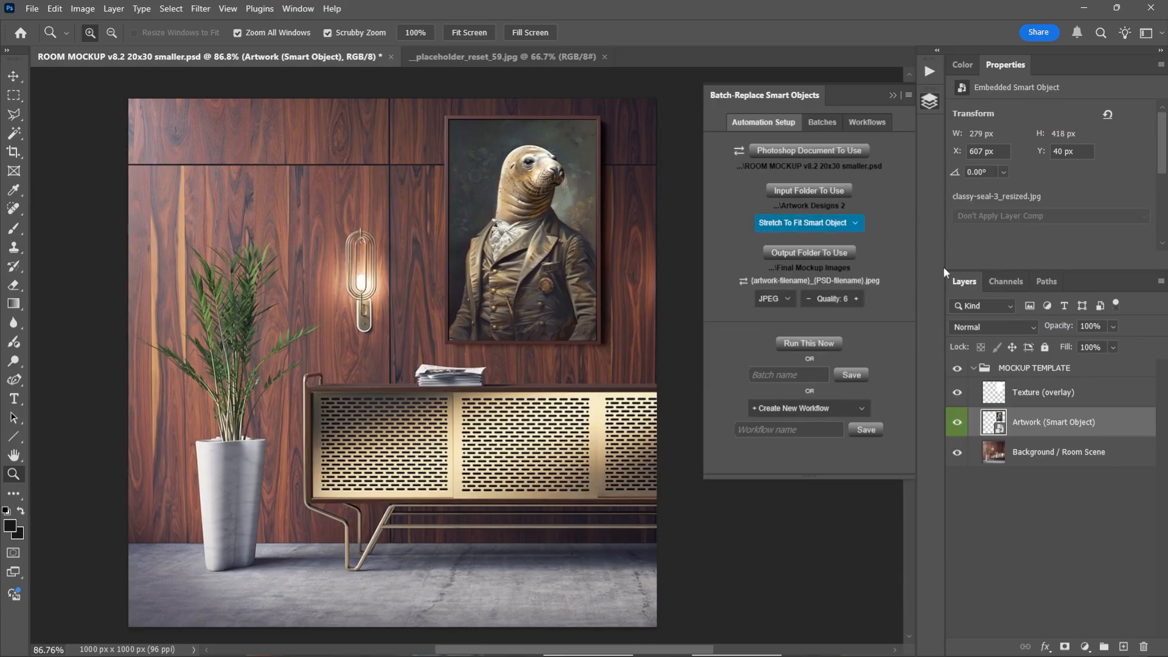
- Set the placement mode to Fill Smart Object & Crop and replace the Artwork smart object's contents with classy-bull-1.jpg
click(843, 229)
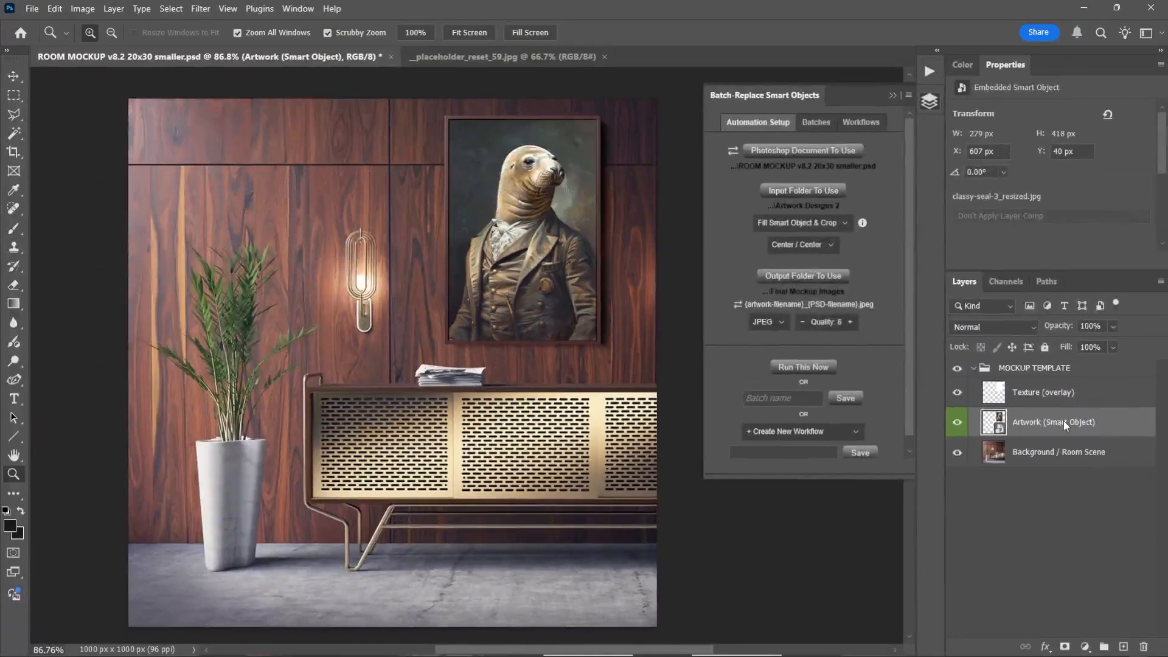
right_click(1007, 315)
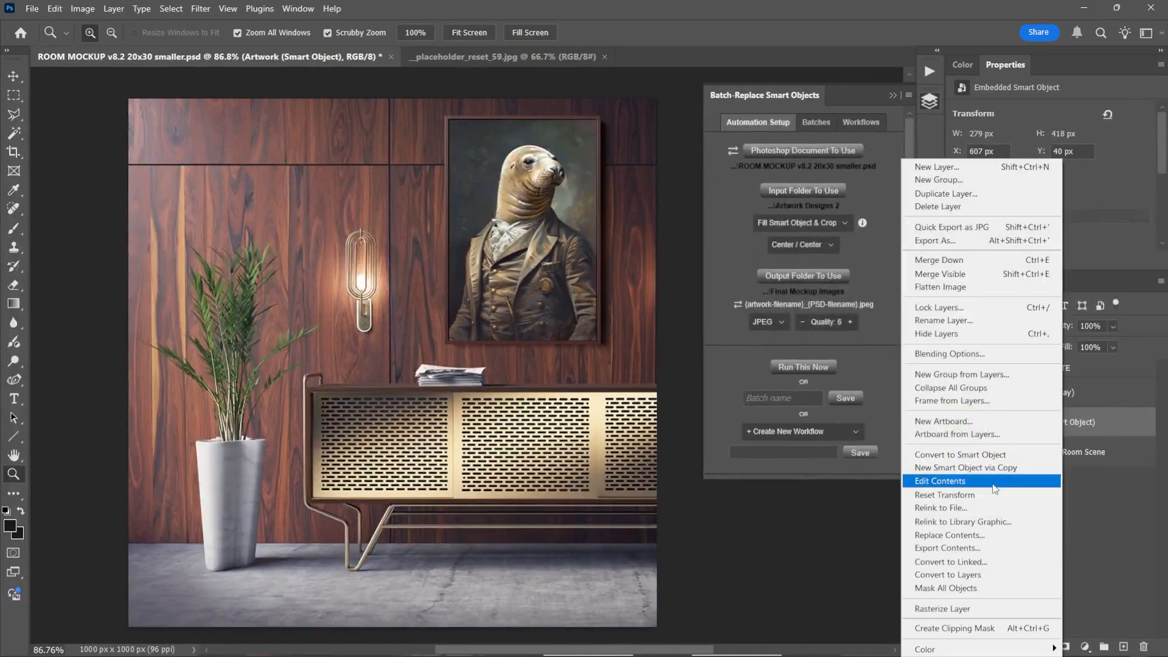
click(947, 535)
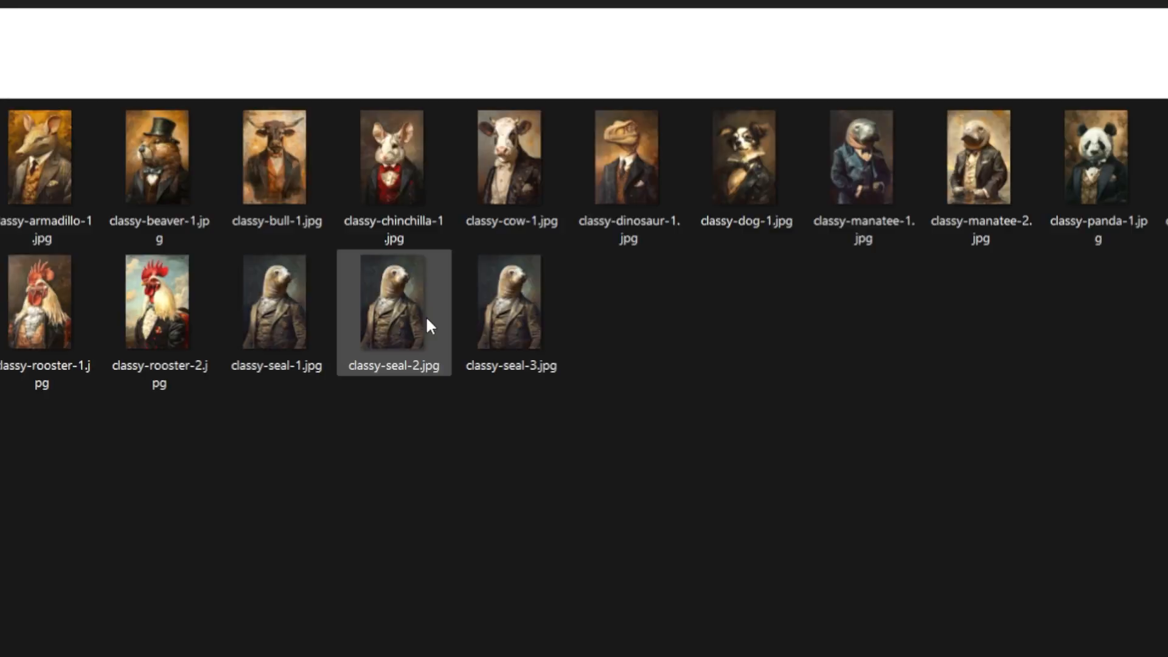
text(asdasdasd)
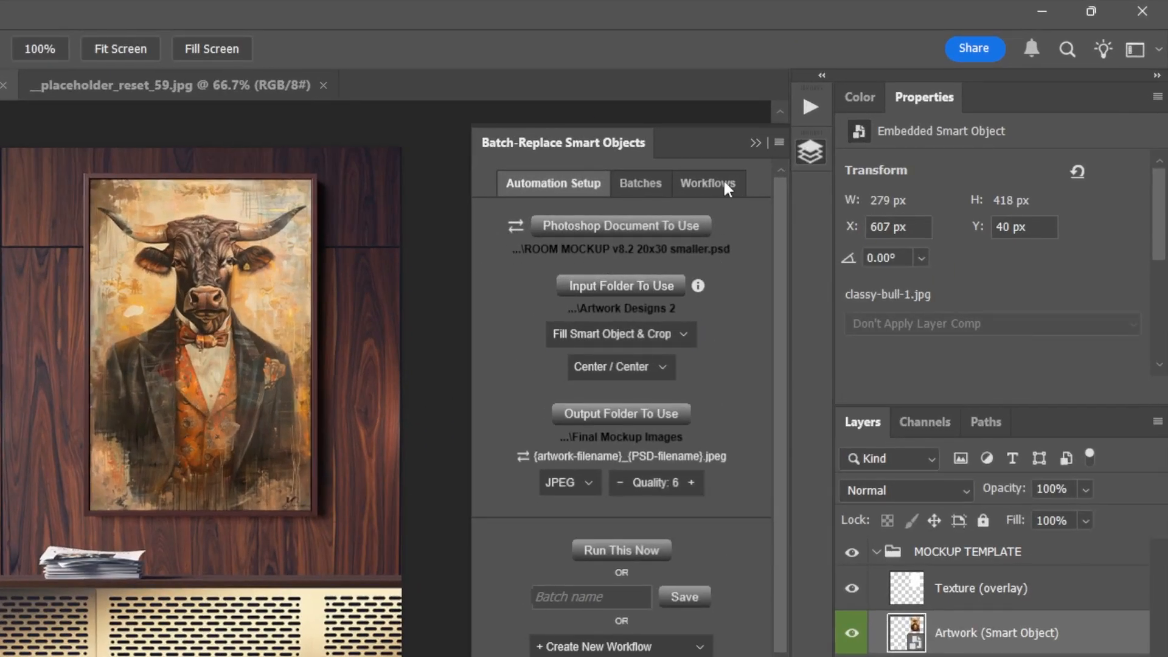
- Switch the batch's mockup source from a single Photoshop document to a folder of PSD files
click(514, 231)
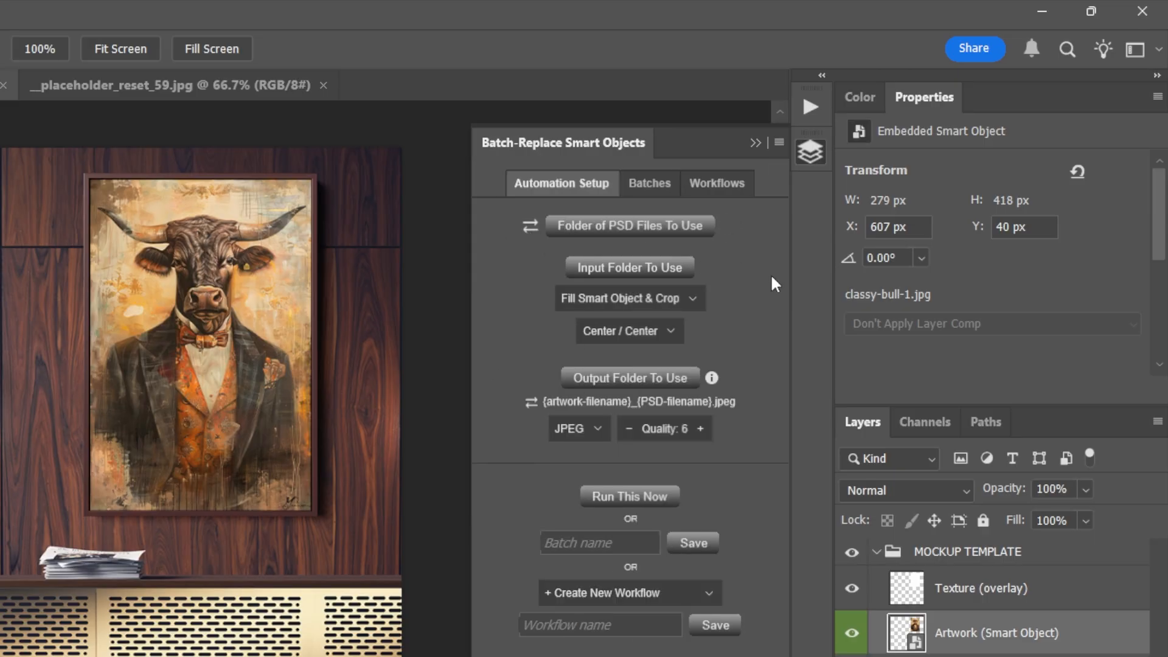